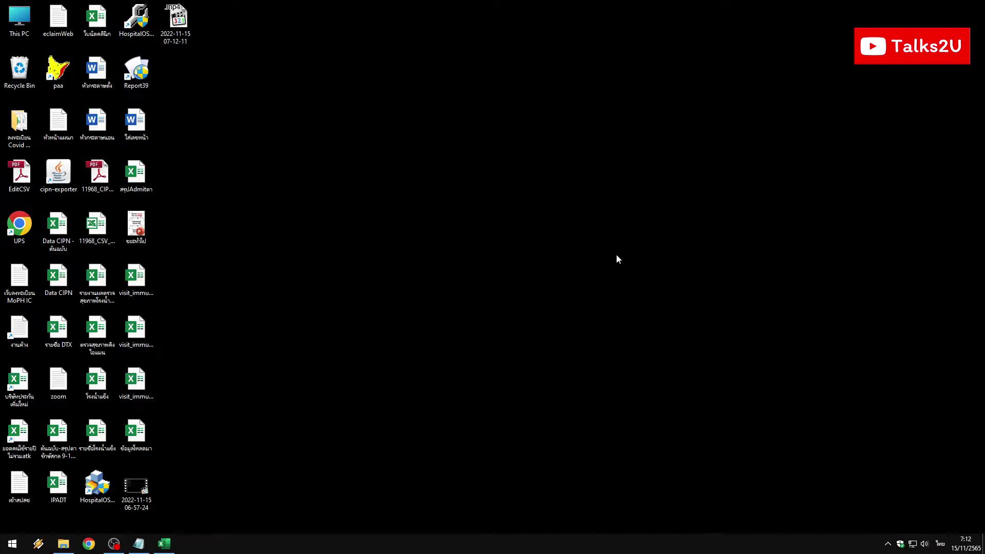
- Restore the Excel workbook with the yellow-headed name list from the taskbar
left_click(165, 544)
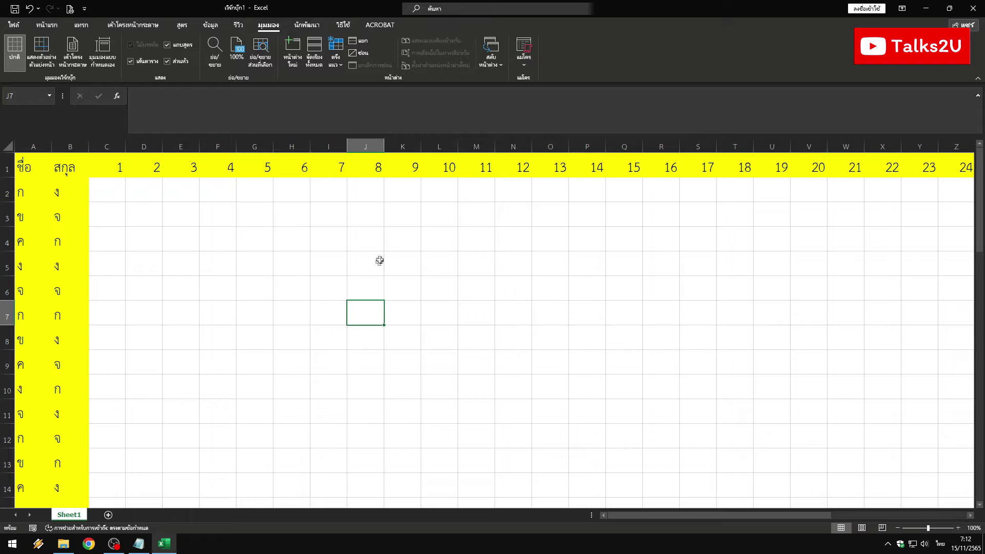
left_click(224, 260)
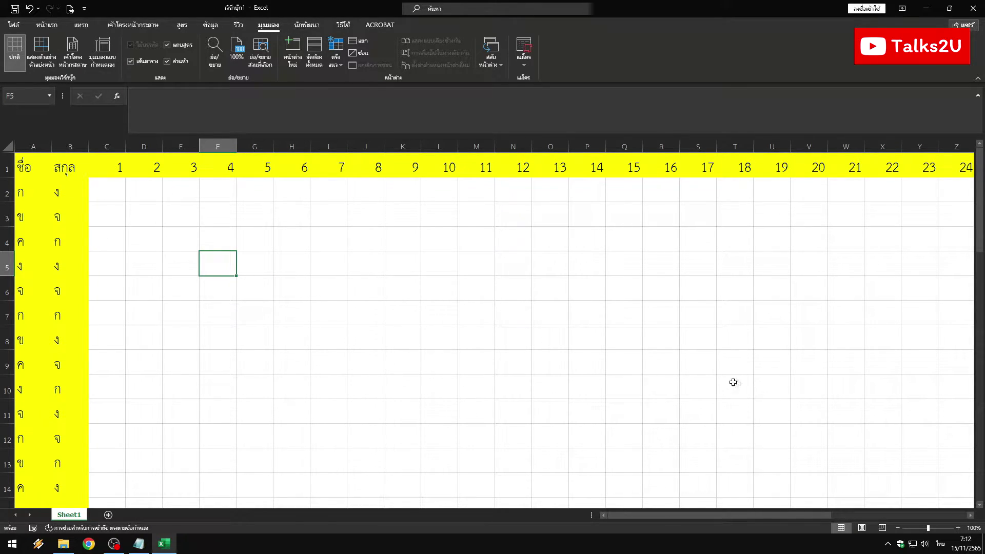
mouse_move(710, 515)
left_mouse_down()
mouse_move(875, 518)
mouse_move(705, 518)
left_mouse_up()
scroll(259, 371, "down", 1)
scroll(260, 371, "up", 1)
left_click(340, 69)
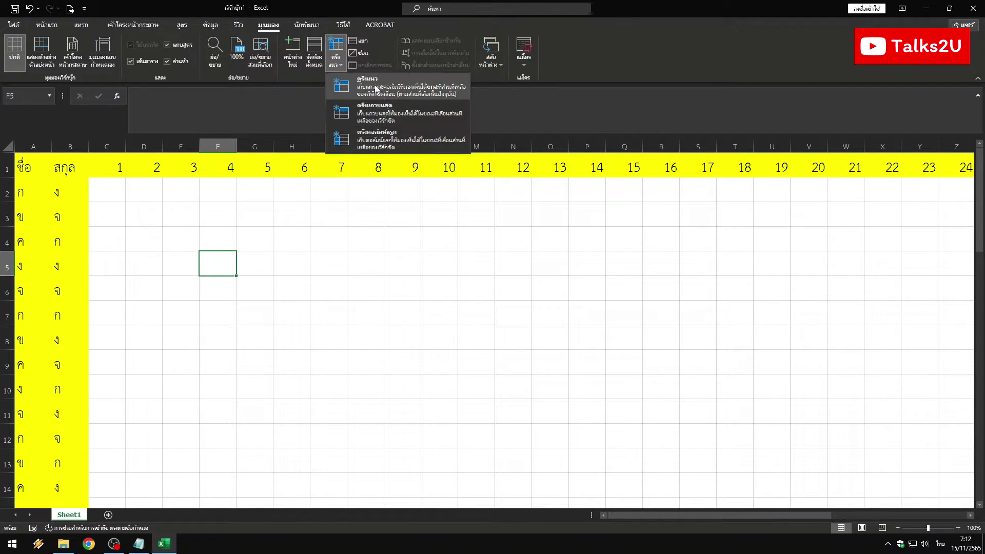
left_click(385, 113)
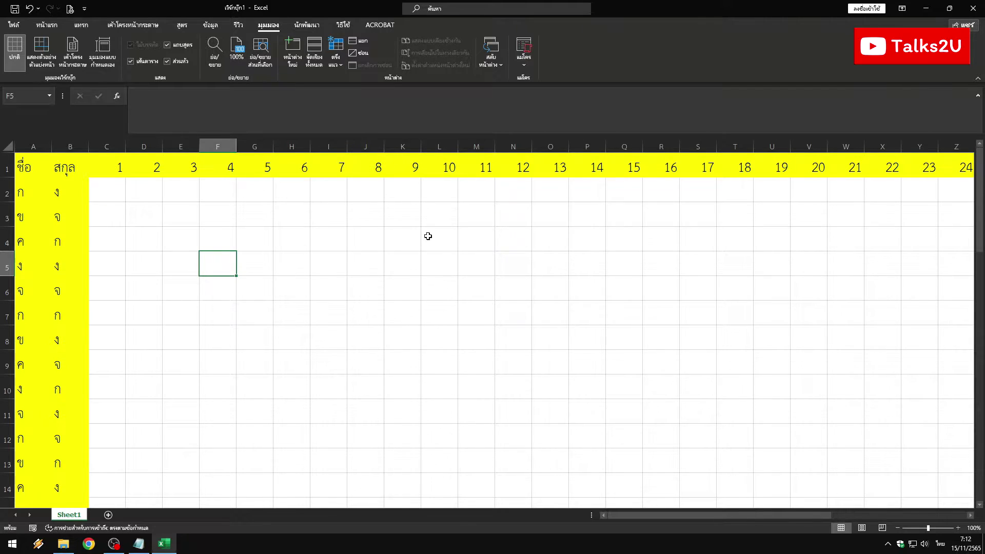
scroll(428, 234, "down", 6)
scroll(429, 235, "down", 10)
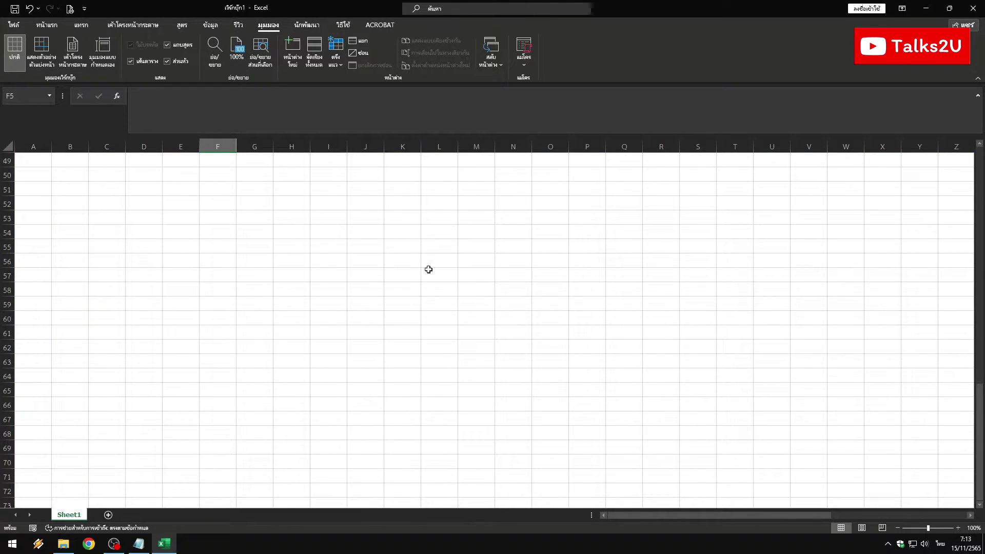
scroll(409, 252, "up", 5)
scroll(408, 248, "up", 5)
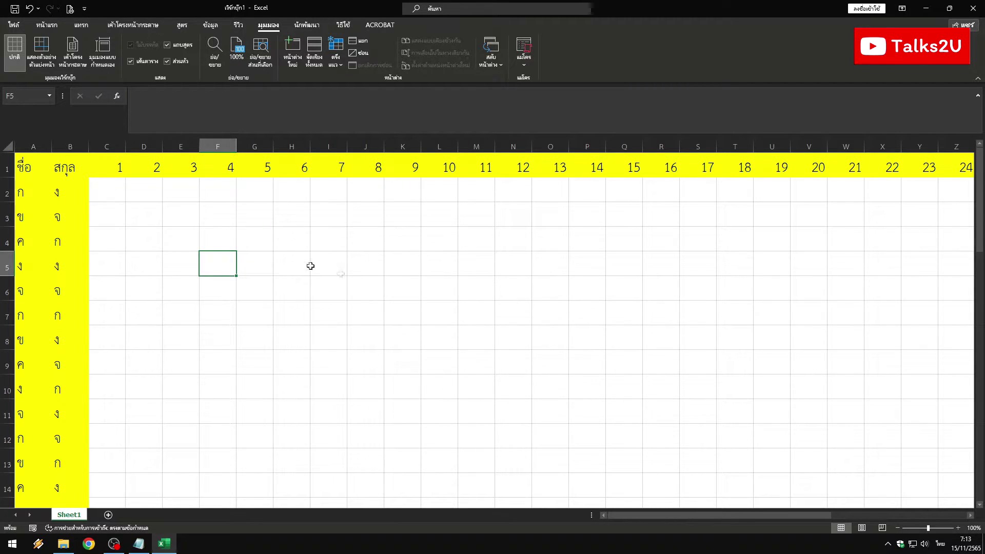
scroll(279, 235, "down", 1)
scroll(282, 235, "up", 1)
- Freeze the top row, then scroll down and back up to confirm row 1 stays visible
left_click(341, 67)
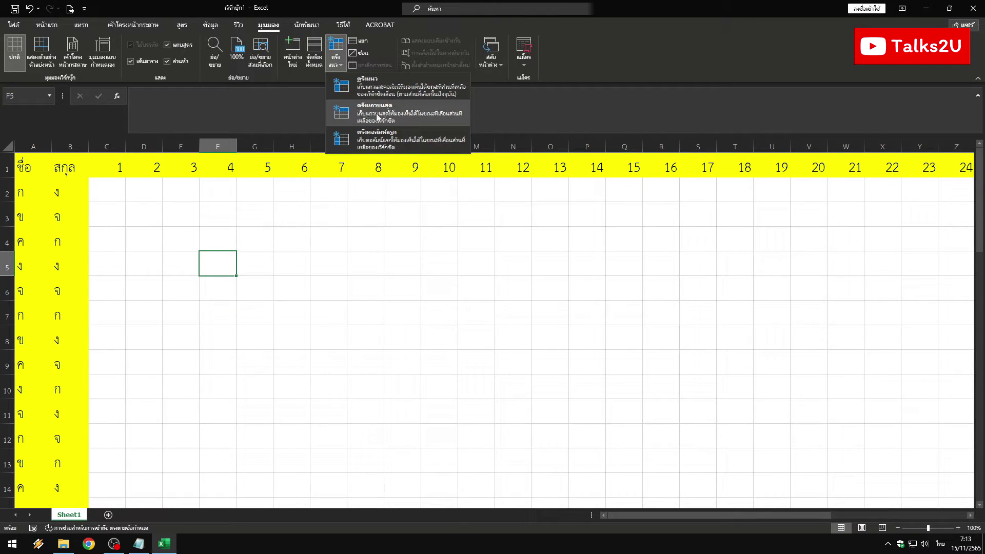
left_click(377, 113)
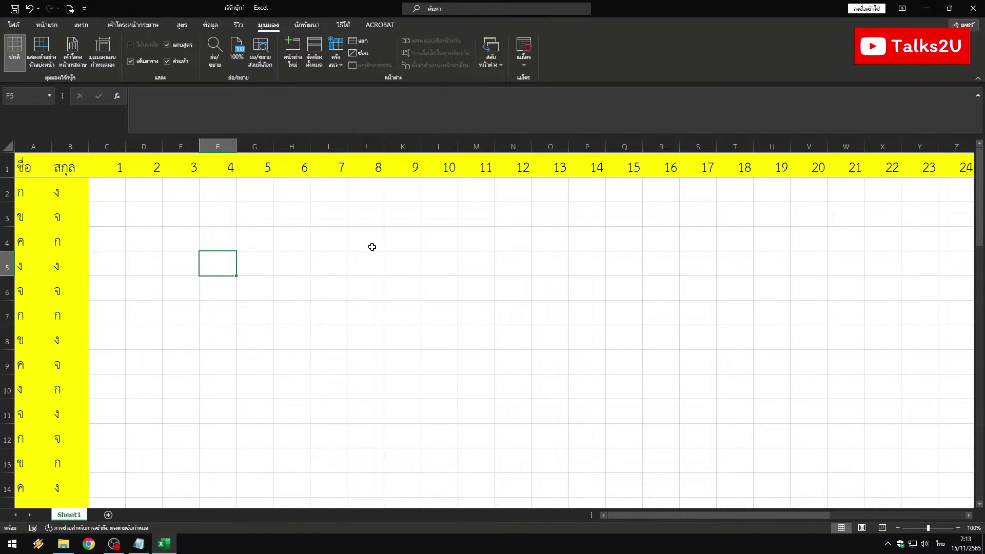
scroll(372, 247, "down", 5)
scroll(372, 246, "down", 5)
scroll(372, 247, "down", 4)
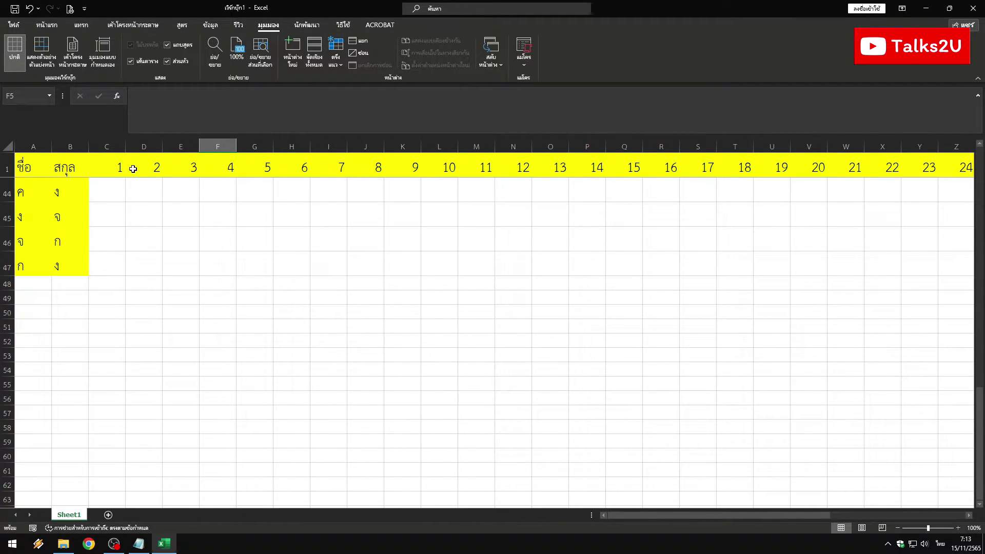
scroll(500, 216, "down", 1)
scroll(500, 216, "up", 15)
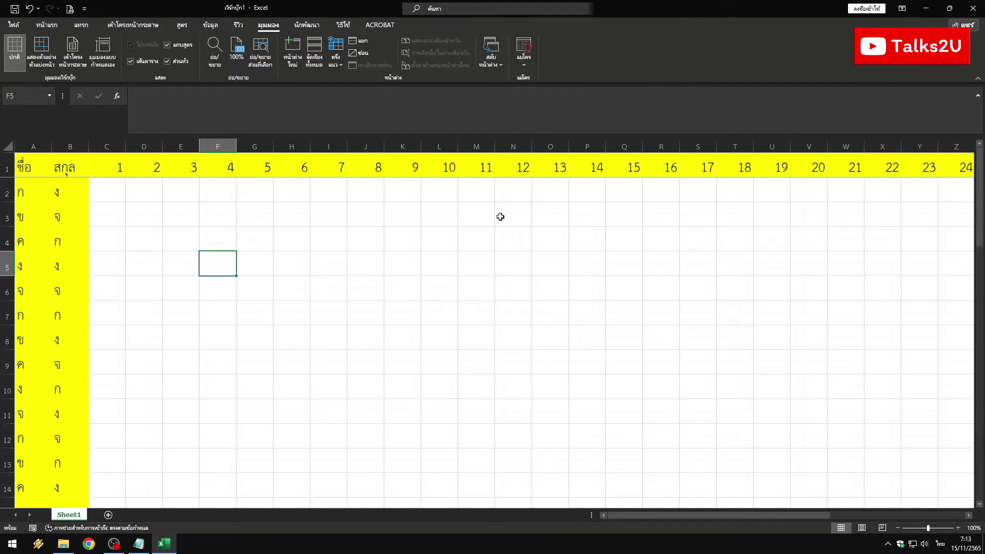
scroll(500, 216, "down", 2)
scroll(500, 217, "down", 2)
scroll(500, 216, "down", 4)
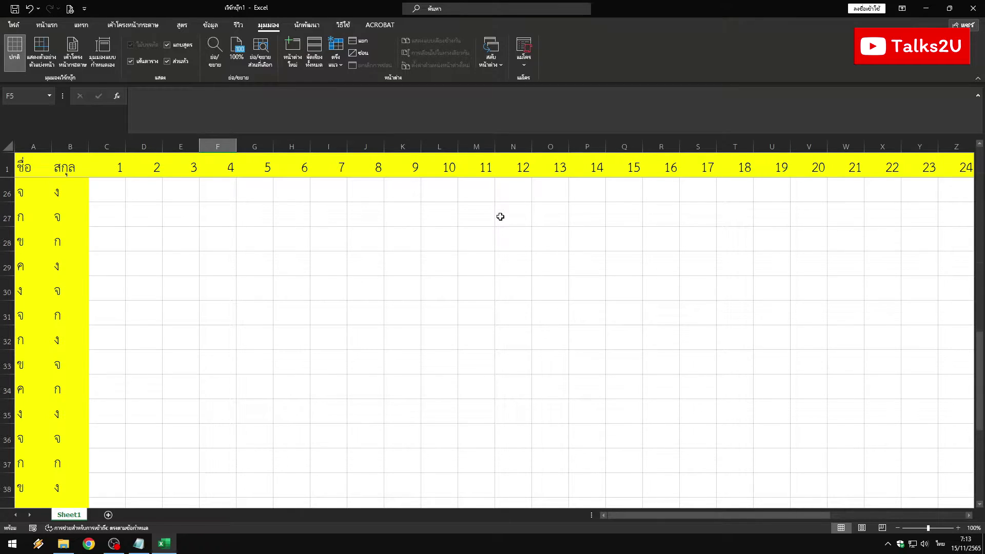
scroll(359, 239, "down", 4)
scroll(358, 239, "up", 7)
scroll(359, 239, "up", 5)
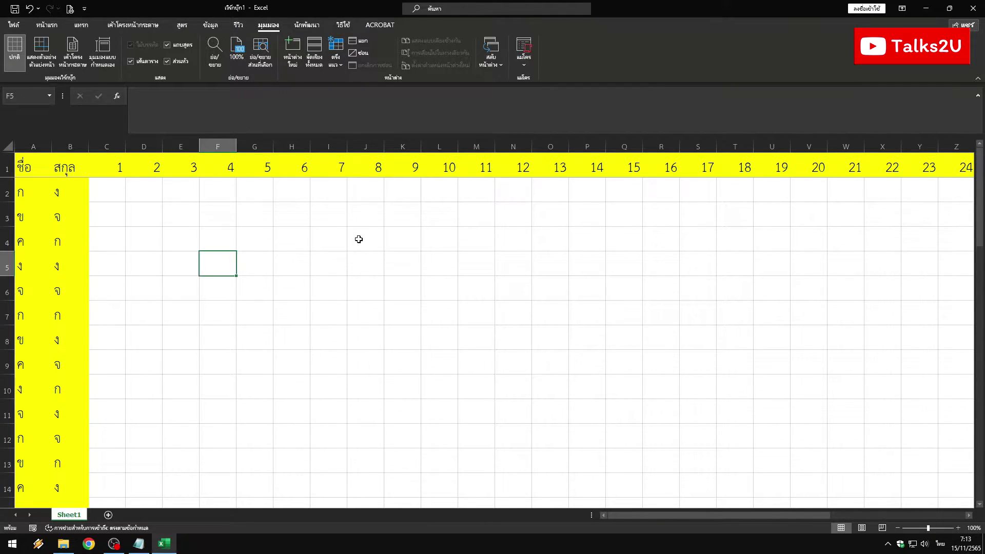
- Select cells M3 and M26 while scrolling to check the frozen header row
left_click(471, 211)
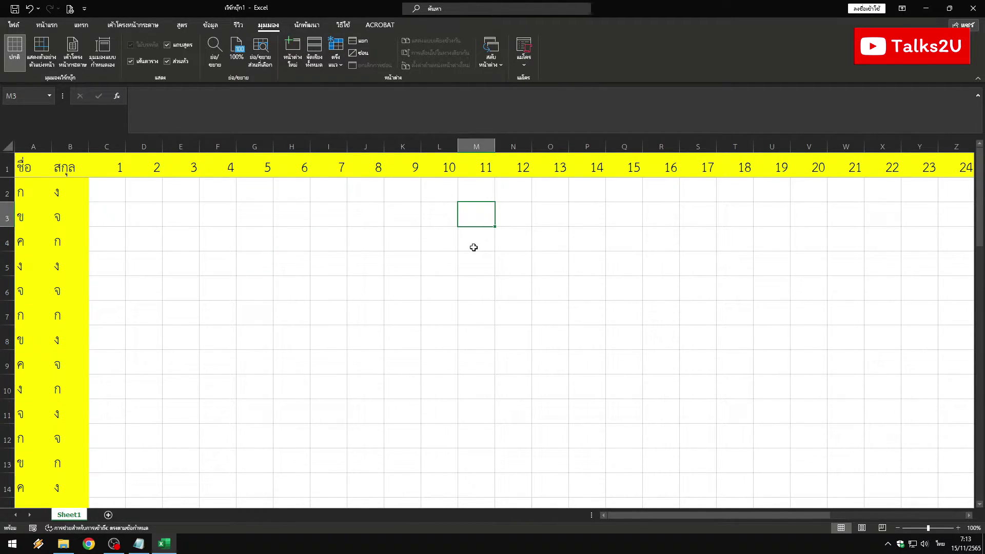
left_click(481, 265)
scroll(481, 266, "down", 7)
left_click(482, 267)
scroll(483, 282, "up", 3)
scroll(481, 267, "up", 4)
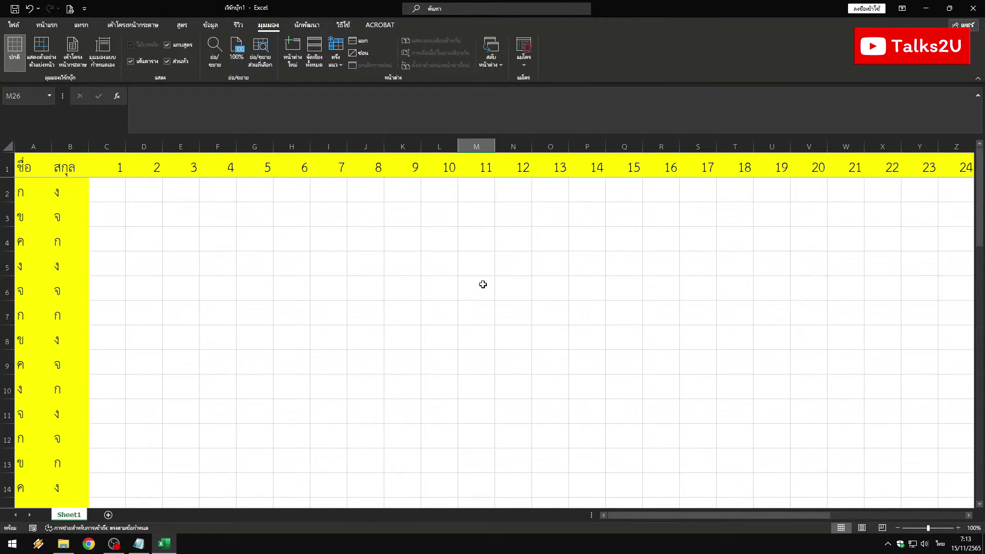
- Freeze the first column, scroll sideways to test it, then unfreeze all panes
left_click(337, 67)
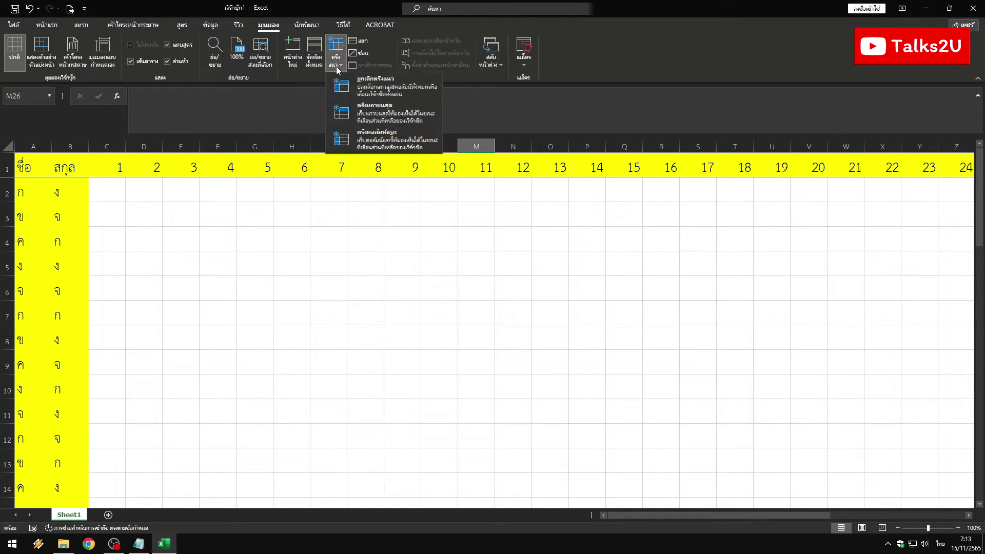
left_click(389, 143)
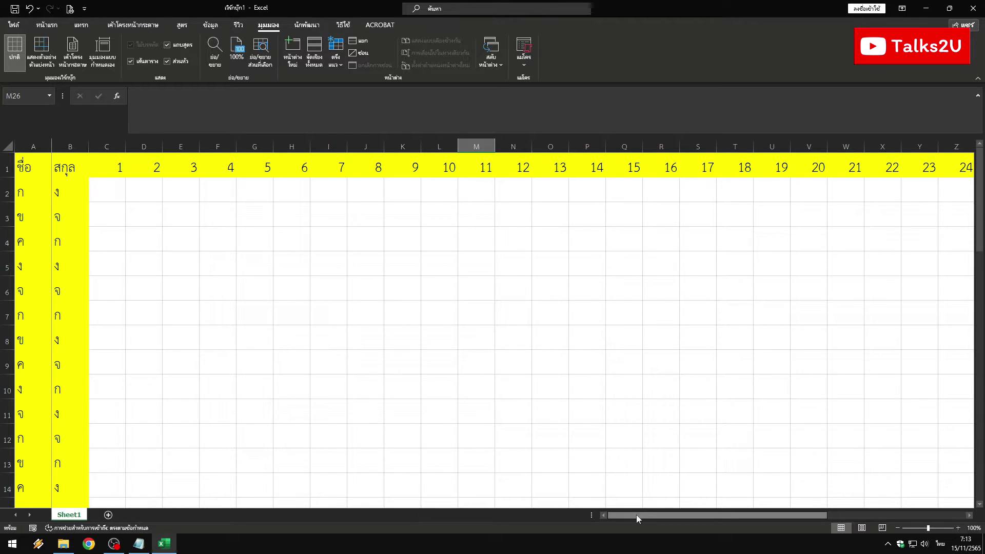
mouse_move(636, 515)
left_mouse_down()
mouse_move(798, 508)
mouse_move(589, 511)
left_mouse_up()
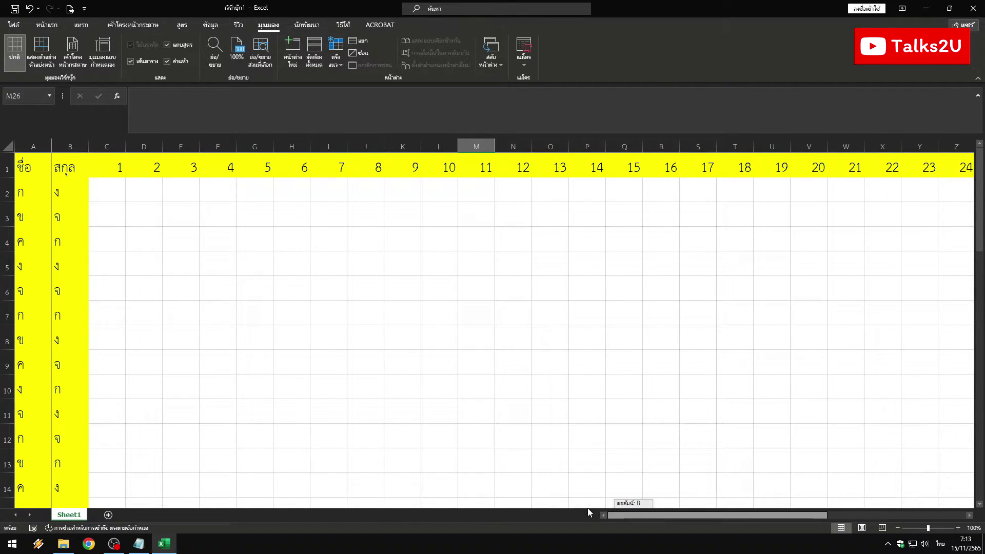
left_click_drag(588, 508, 587, 509)
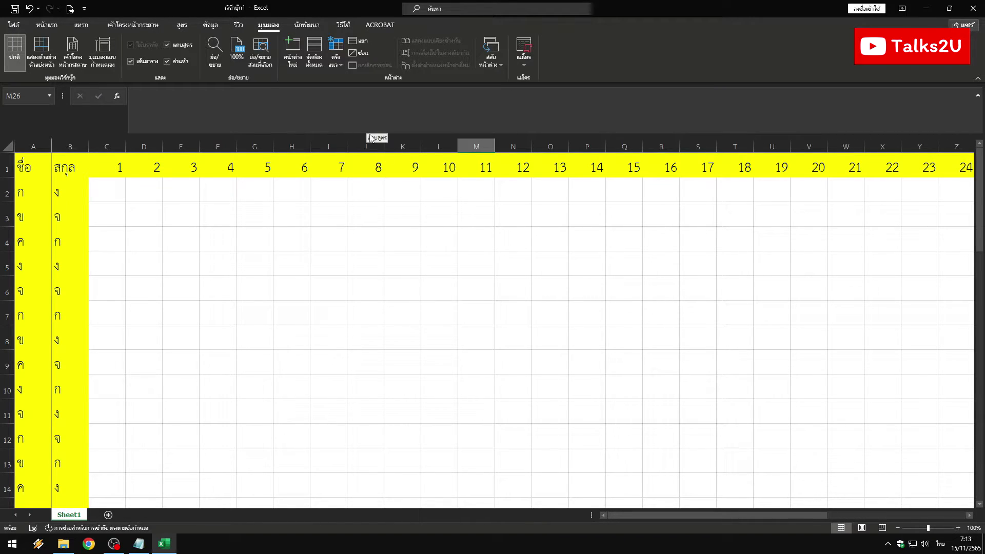
left_click(338, 65)
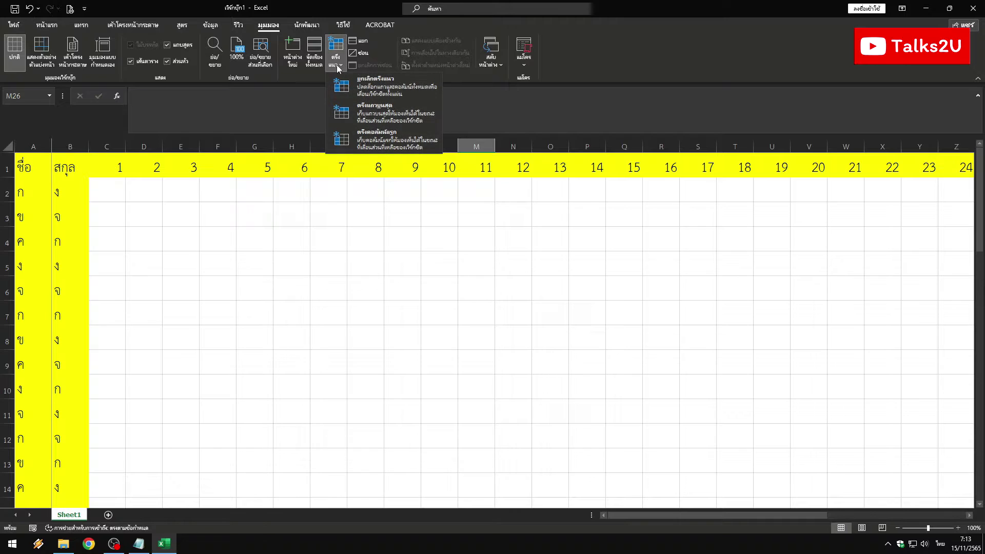
left_click(362, 83)
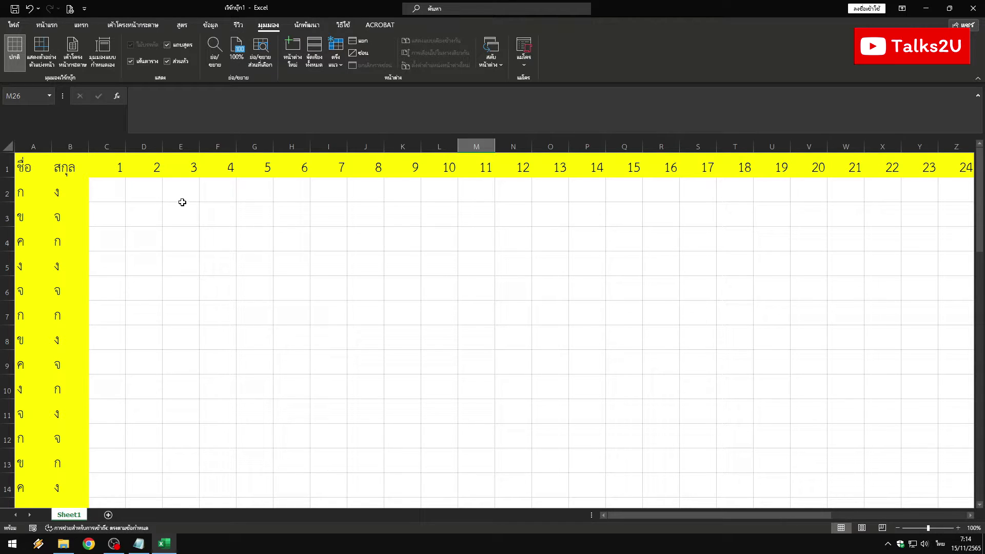
- Select C2 and apply Freeze Panes, then click D3 and return the selection to C2
left_click(111, 194)
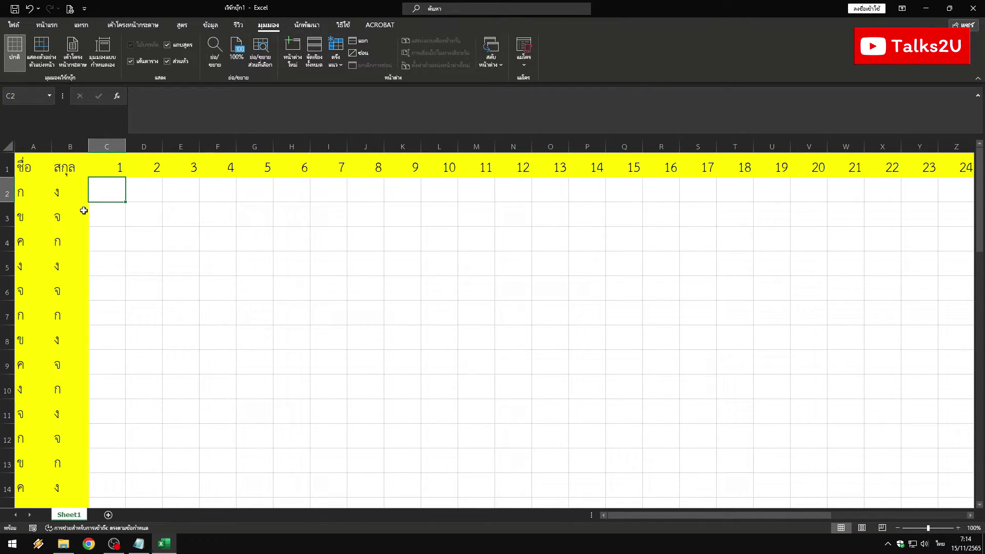
left_click(340, 67)
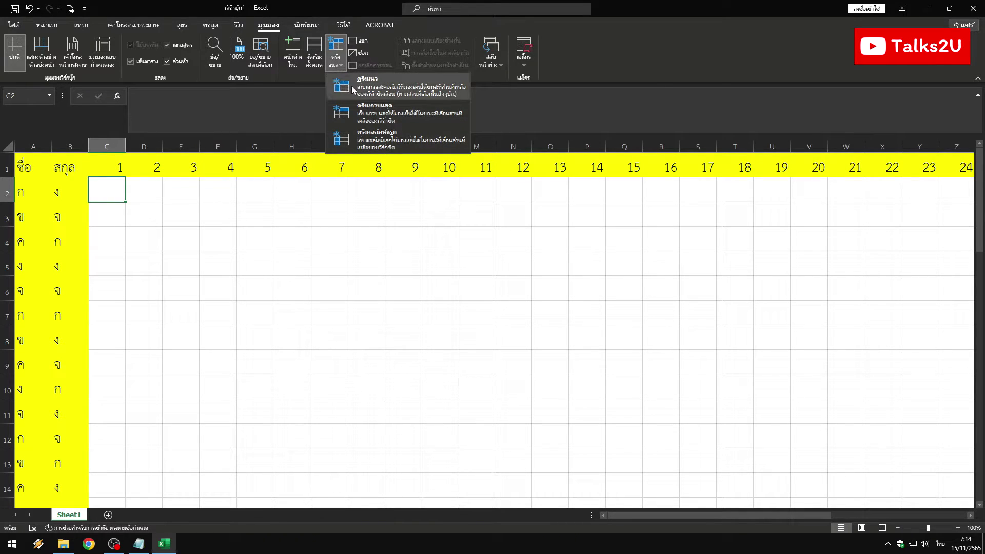
left_click(158, 212)
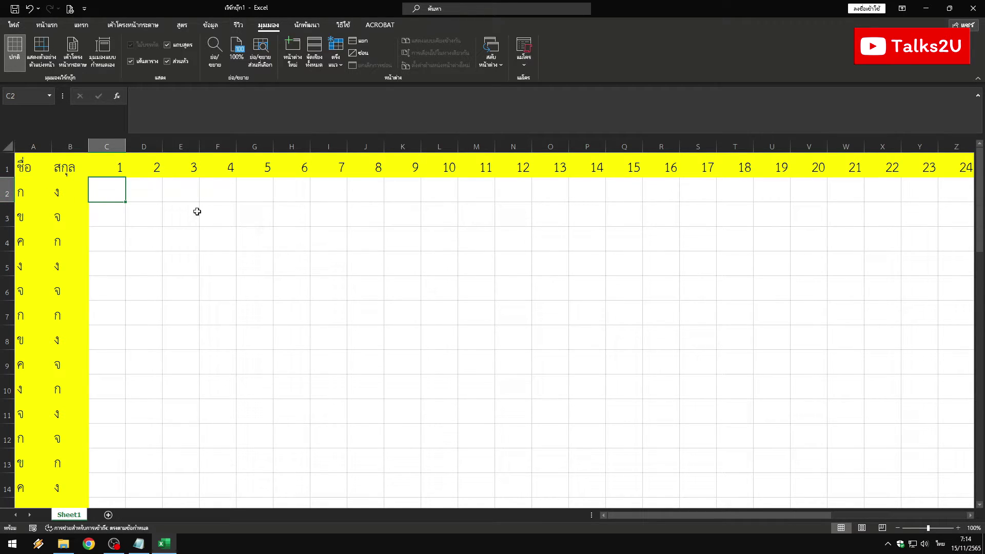
left_click(151, 221)
left_click(176, 243)
left_click(152, 215)
left_click(102, 190)
left_click(132, 213)
left_click(101, 192)
- Reapply Freeze Panes at C2 and scroll down and sideways to confirm row 1 and columns A–B stay fixed
left_click(336, 59)
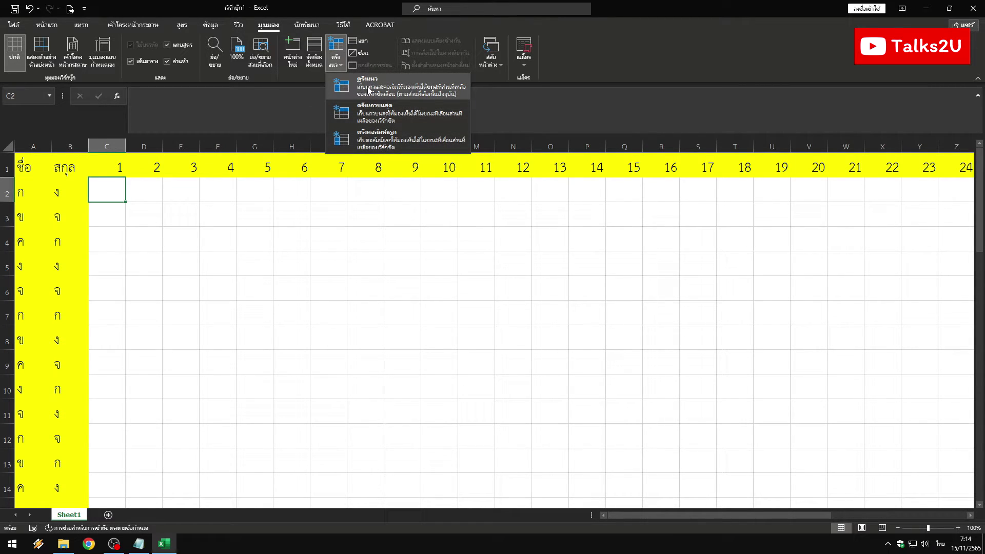
left_click(368, 91)
scroll(286, 280, "down", 3)
scroll(286, 280, "down", 3)
scroll(286, 280, "down", 2)
scroll(287, 280, "down", 2)
scroll(286, 280, "up", 6)
scroll(286, 280, "up", 4)
mouse_move(629, 515)
left_mouse_down()
mouse_move(744, 515)
mouse_move(618, 516)
left_mouse_up()
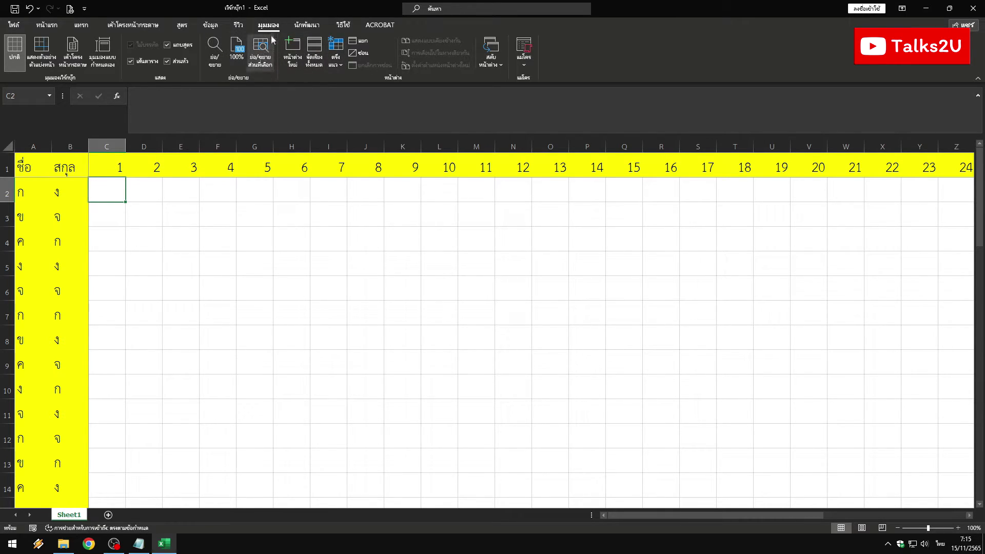
- Unfreeze the panes, scroll to confirm nothing stays fixed, and select cell G5
left_click(338, 66)
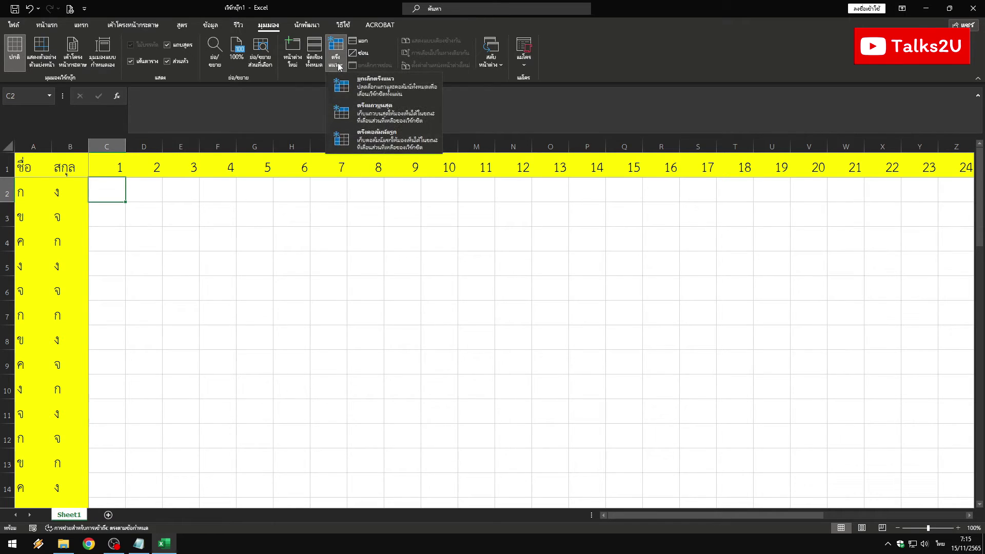
left_click(395, 88)
scroll(256, 256, "down", 3)
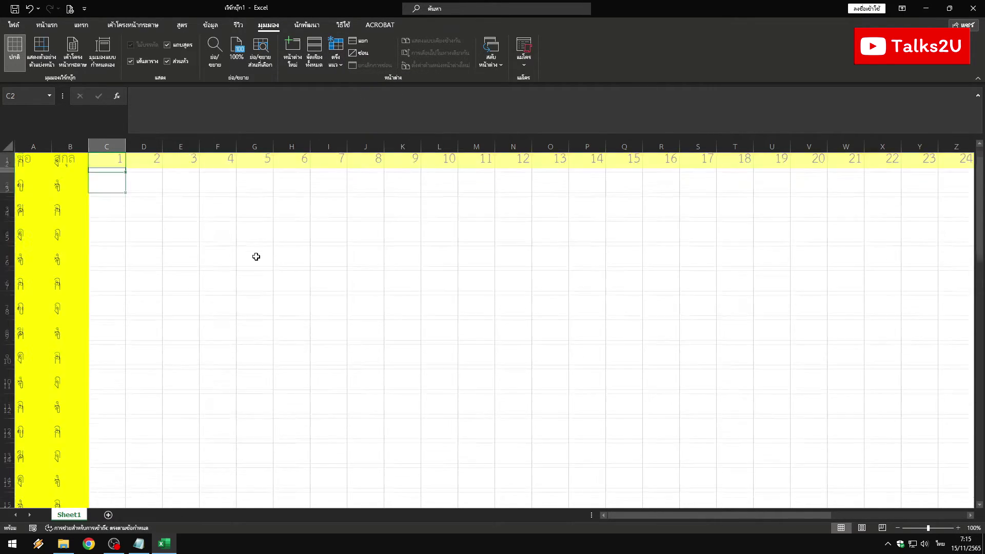
scroll(256, 256, "down", 3)
scroll(256, 257, "up", 5)
scroll(256, 257, "up", 1)
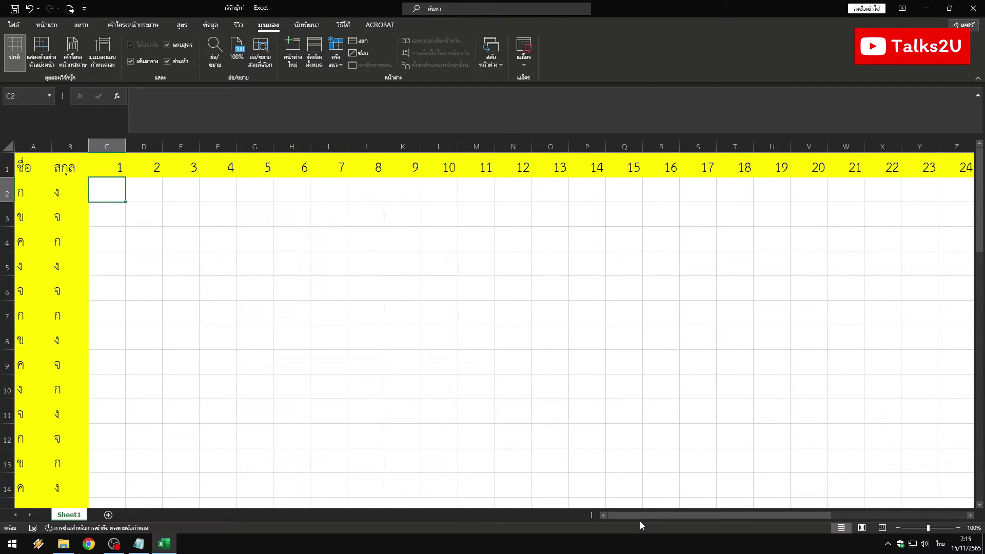
mouse_move(638, 515)
left_mouse_down()
mouse_move(682, 516)
mouse_move(638, 516)
left_mouse_up()
left_click(245, 261)
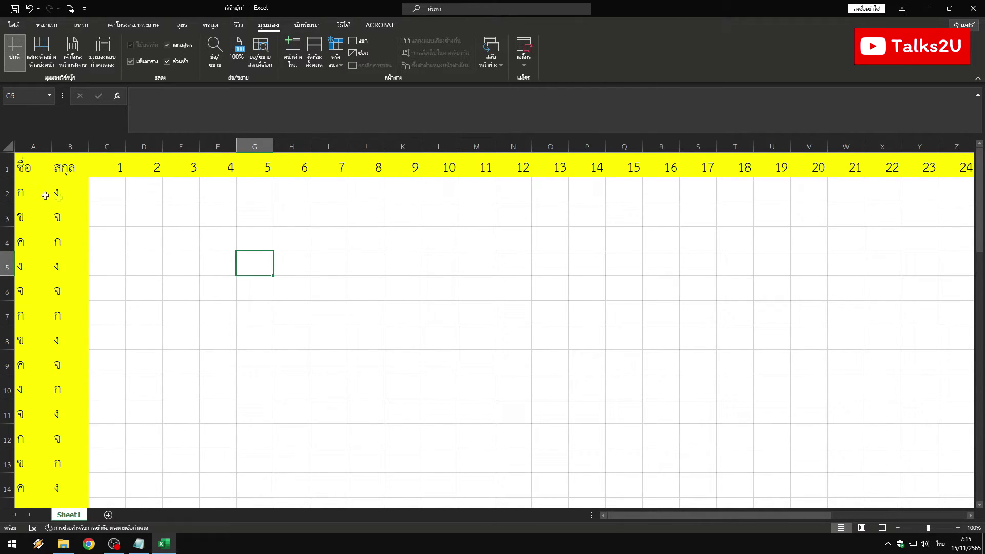
- Fill rows 2–5 with yellow using the Home tab's Fill Color
left_click_drag(3, 193, 16, 252)
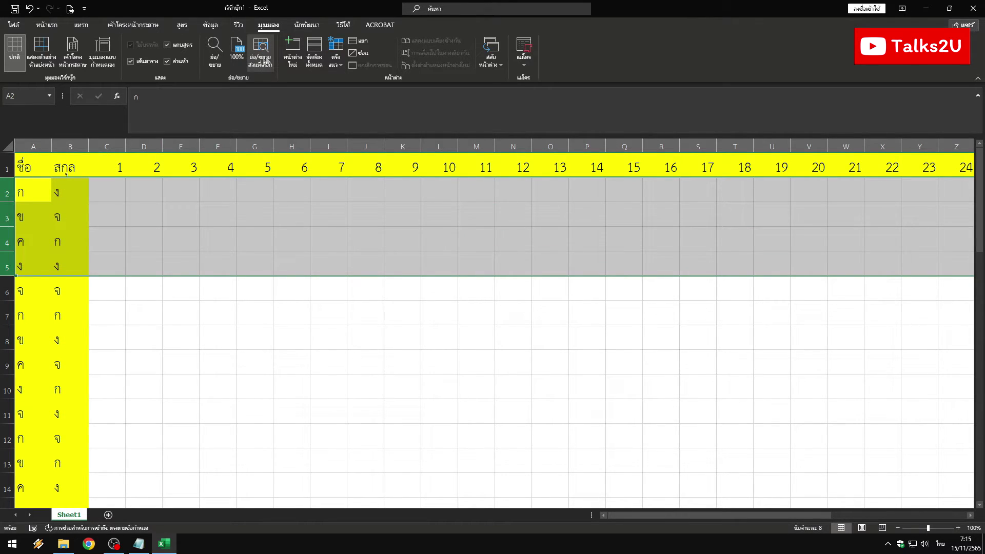
left_click(47, 24)
left_click(164, 61)
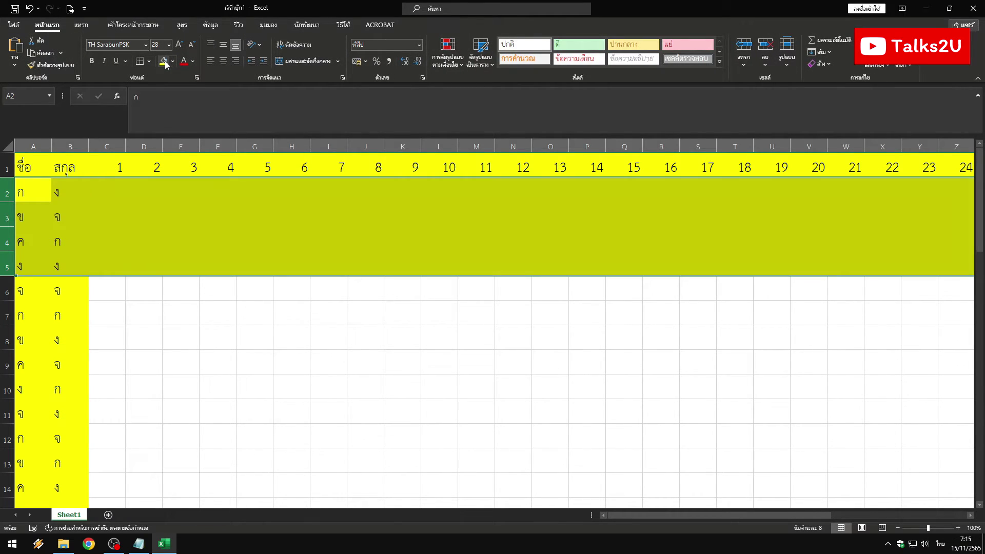
left_click(277, 341)
- Select cell C6 below the yellow header band as the freeze point
left_click(112, 293)
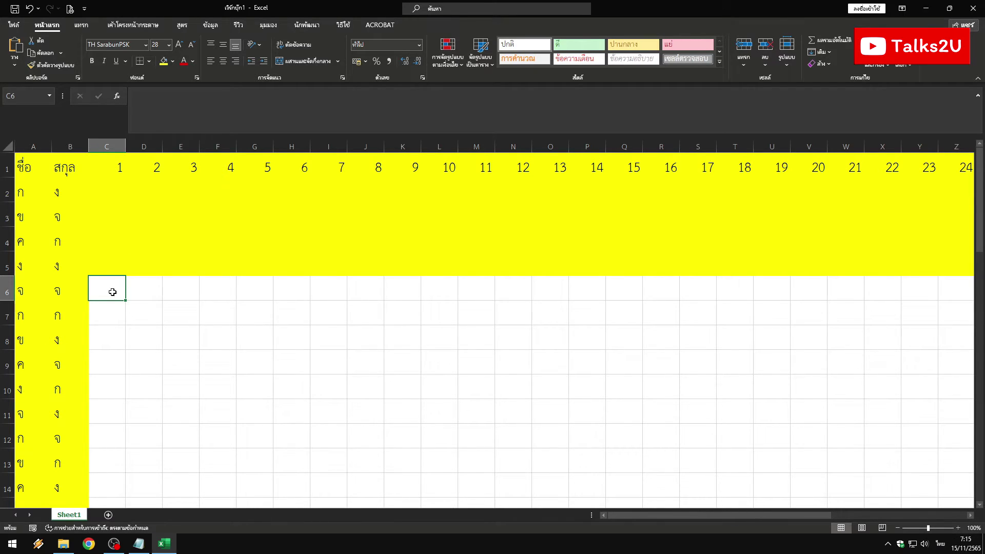
left_click(234, 343)
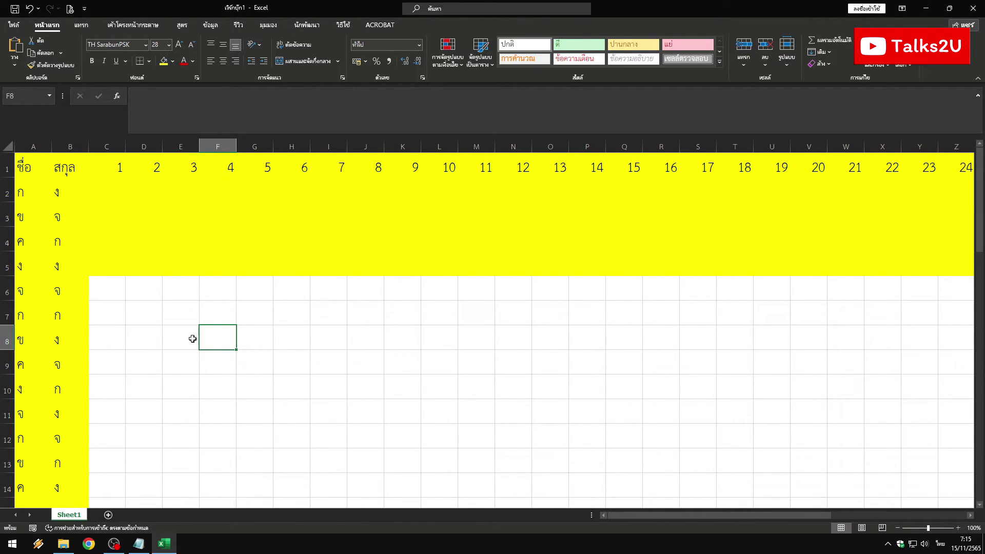
left_click(116, 292)
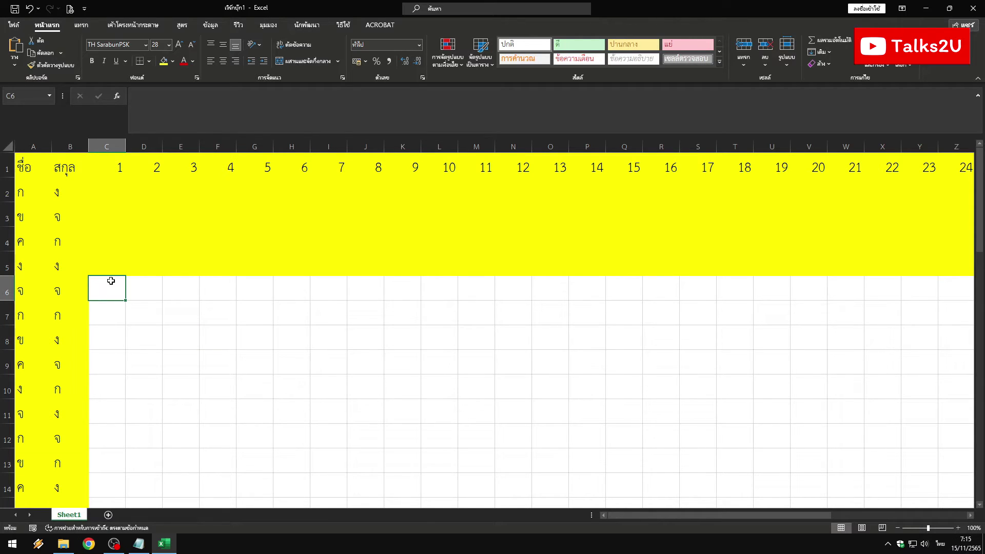
left_click_drag(108, 265, 106, 283)
left_click(106, 283)
- Freeze panes at C6 and scroll to test that rows 1–5 and columns A–B stay fixed
left_click(269, 24)
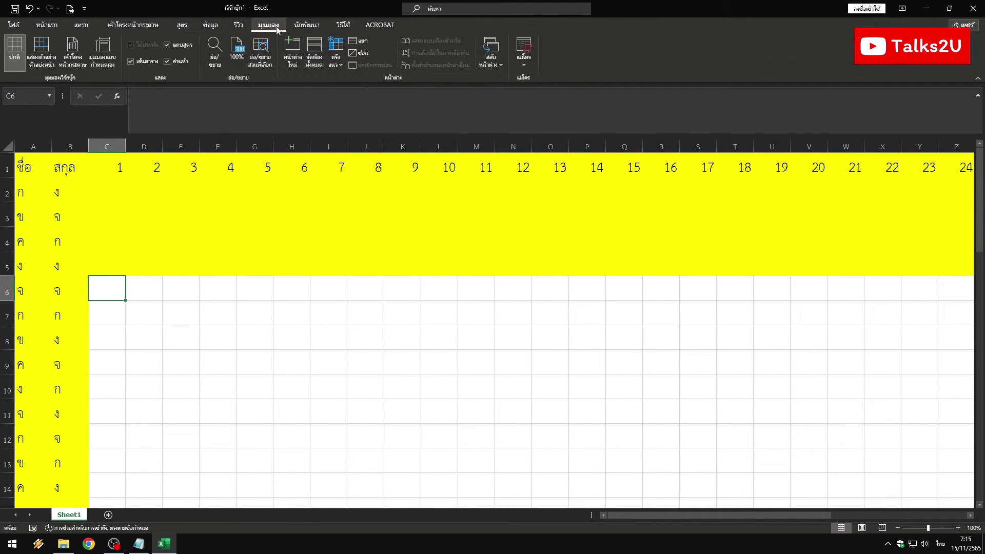
left_click(336, 54)
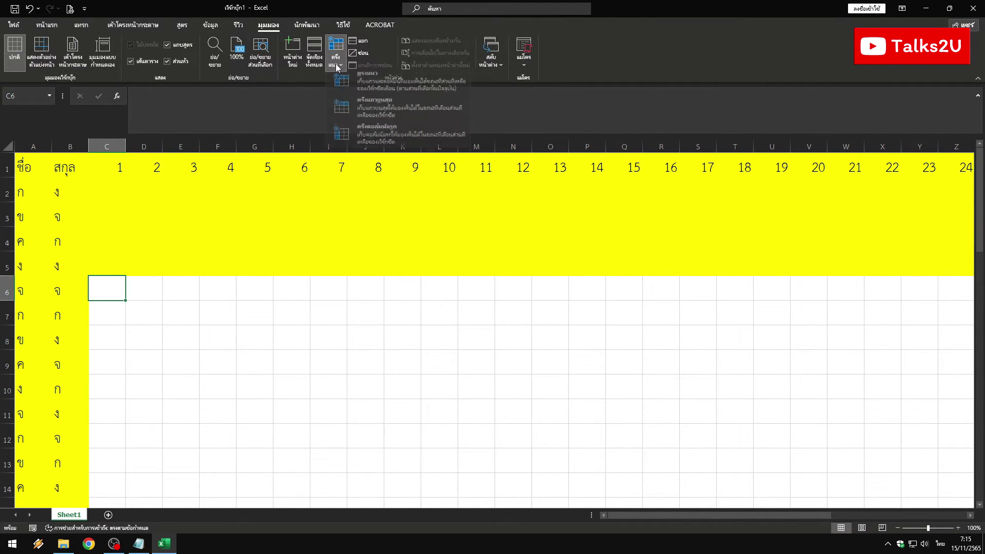
left_click(373, 90)
scroll(192, 345, "down", 3)
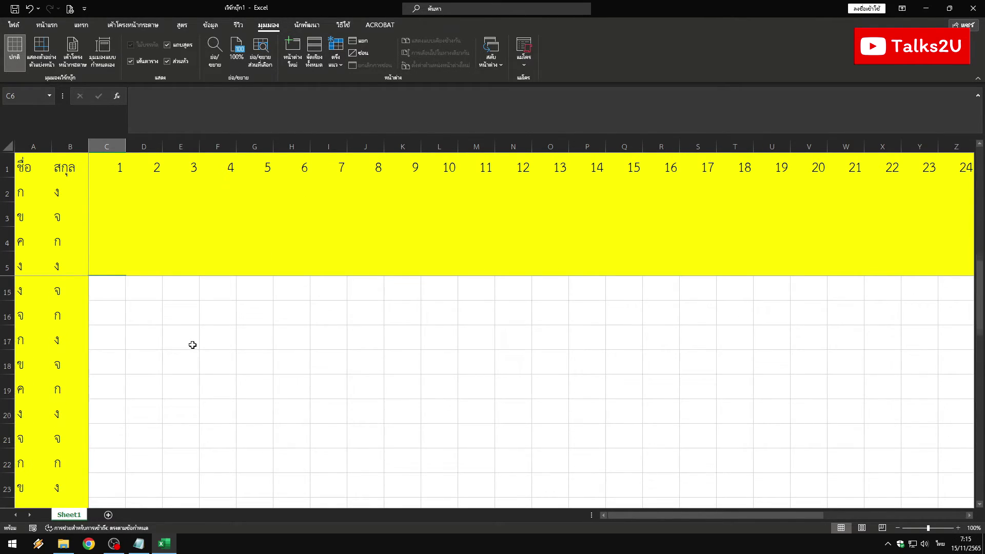
scroll(192, 344, "up", 3)
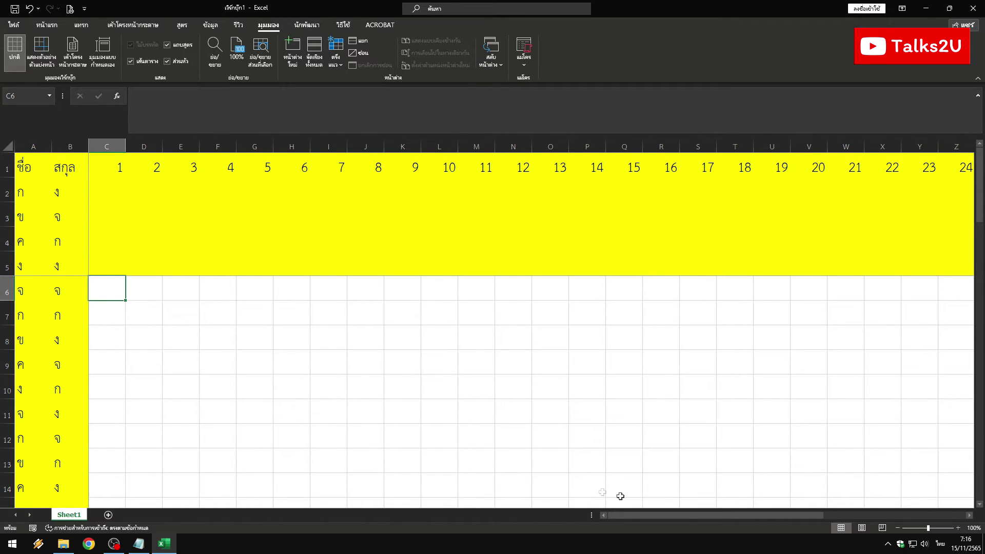
mouse_move(640, 512)
left_mouse_down()
mouse_move(770, 506)
mouse_move(577, 513)
left_mouse_up()
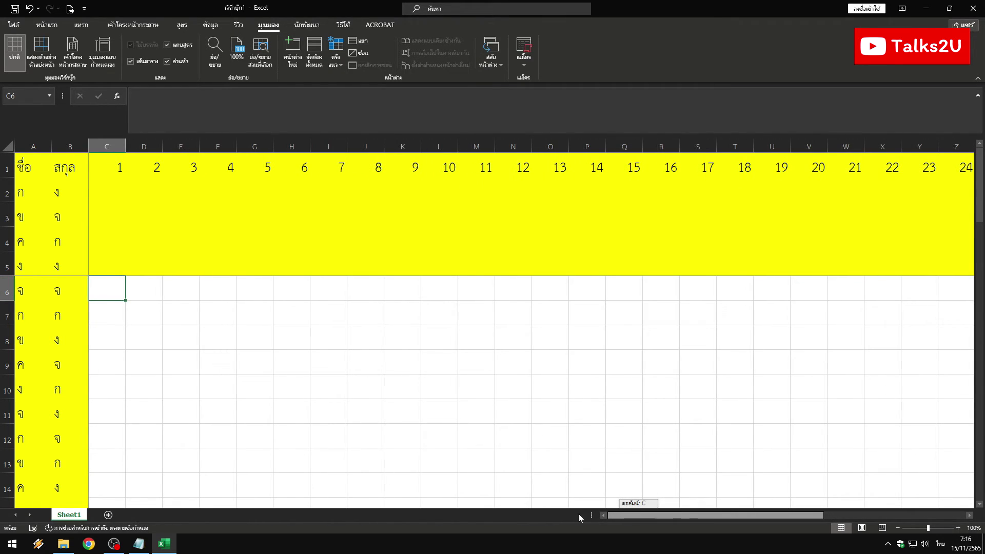
- Unfreeze the panes and select H10 as the next freeze point
left_click(336, 57)
left_click(368, 85)
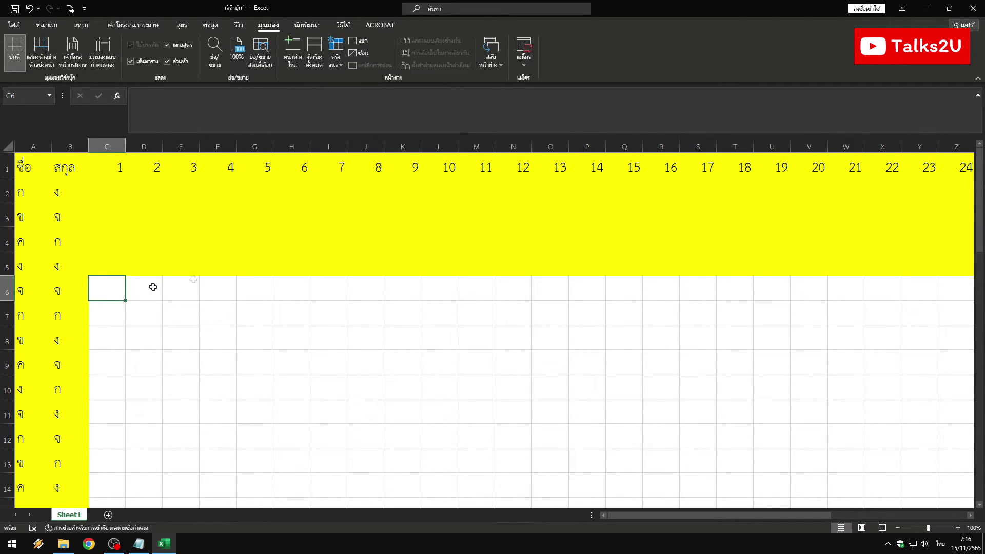
left_click(288, 389)
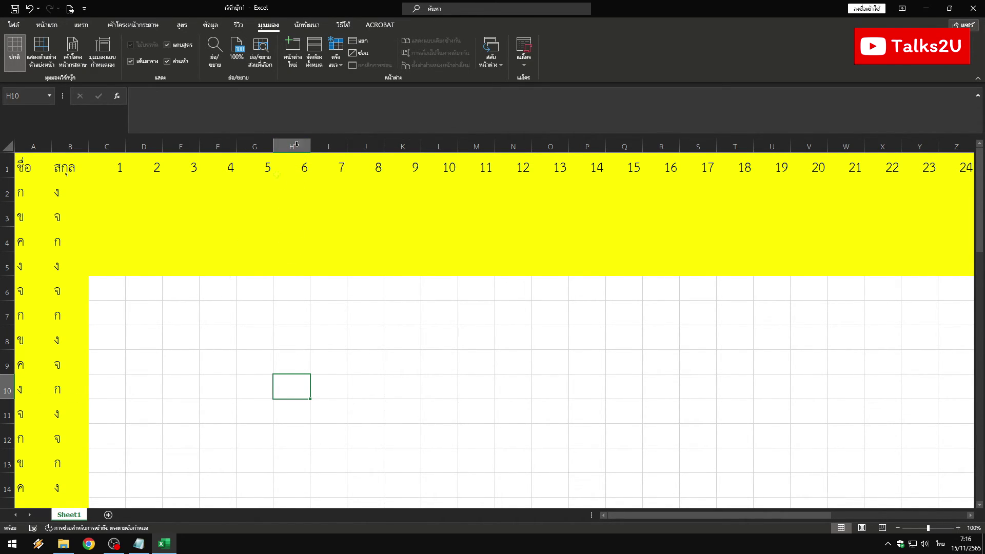
- Freeze panes at H10 and scroll both ways to confirm rows 1–9 and columns A–G stay fixed
left_click(337, 70)
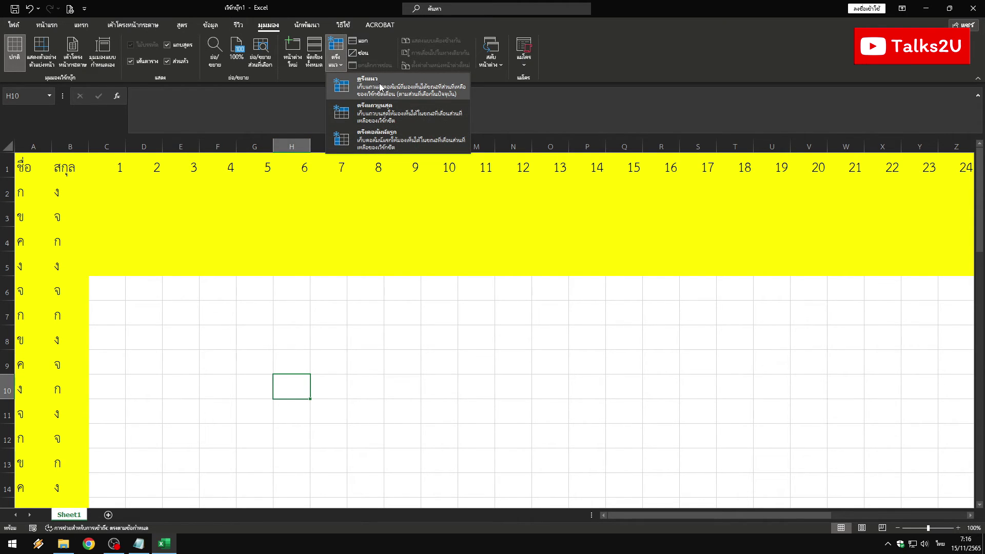
left_click(381, 87)
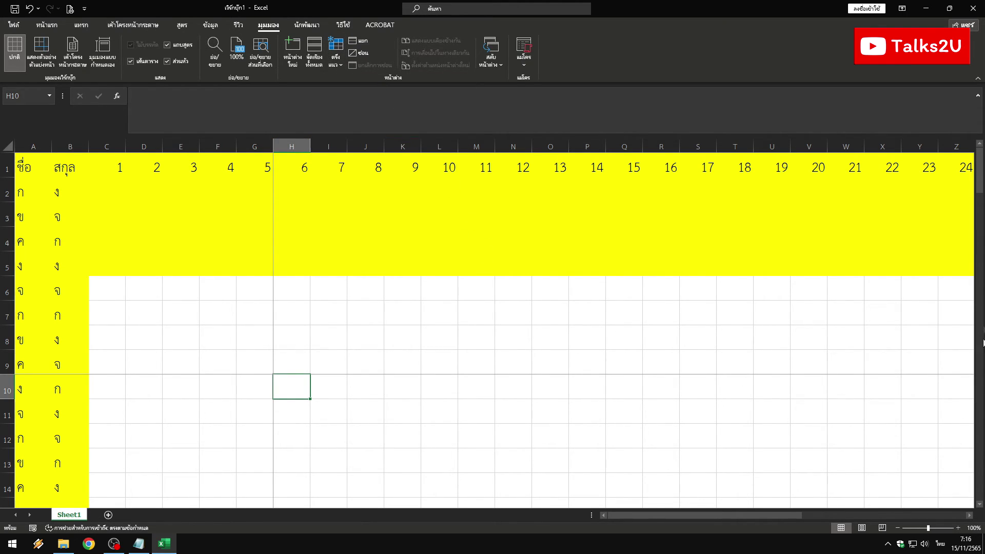
left_click_drag(980, 209, 977, 404)
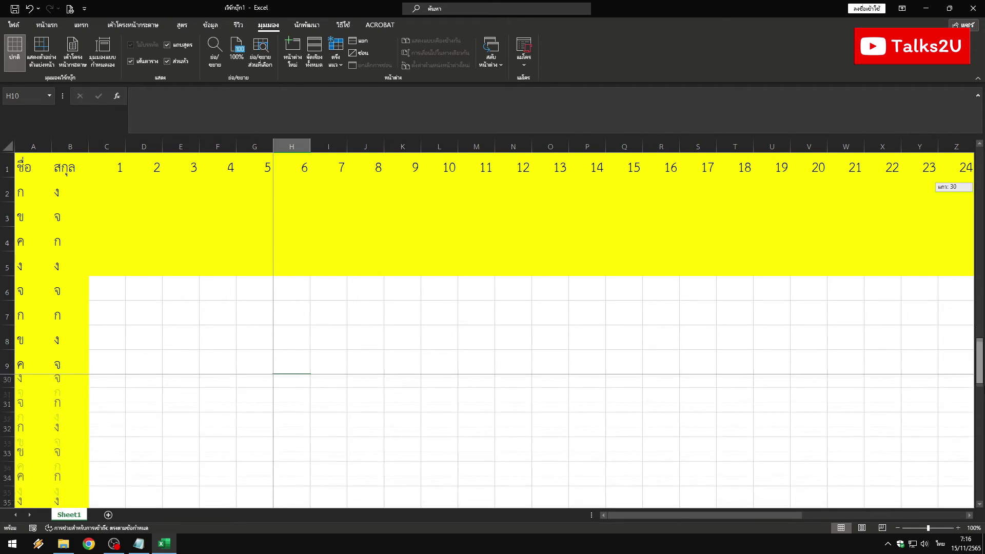
left_click_drag(977, 404, 977, 170)
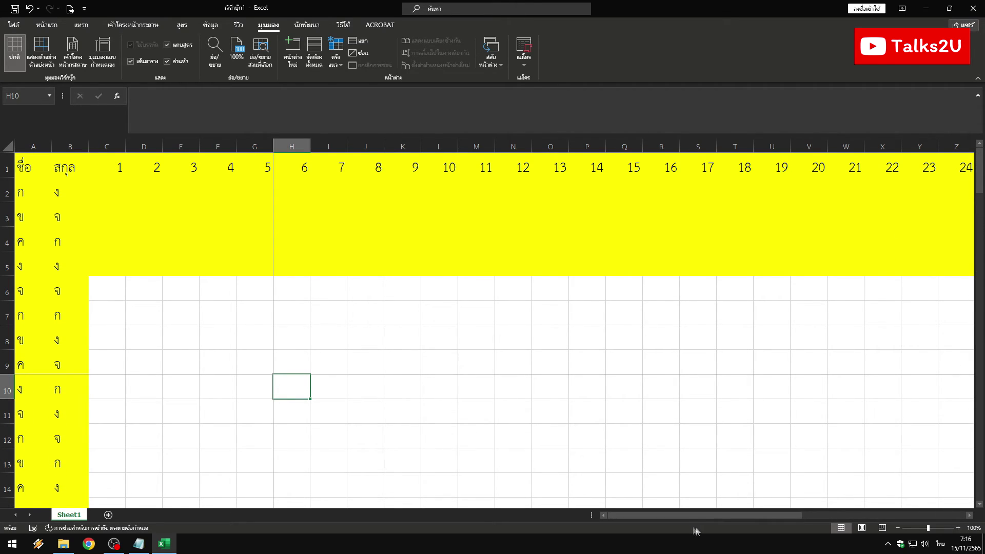
mouse_move(670, 516)
left_mouse_down()
mouse_move(937, 513)
mouse_move(672, 517)
left_mouse_up()
mouse_move(982, 177)
left_mouse_down()
mouse_move(979, 229)
mouse_move(980, 169)
left_mouse_up()
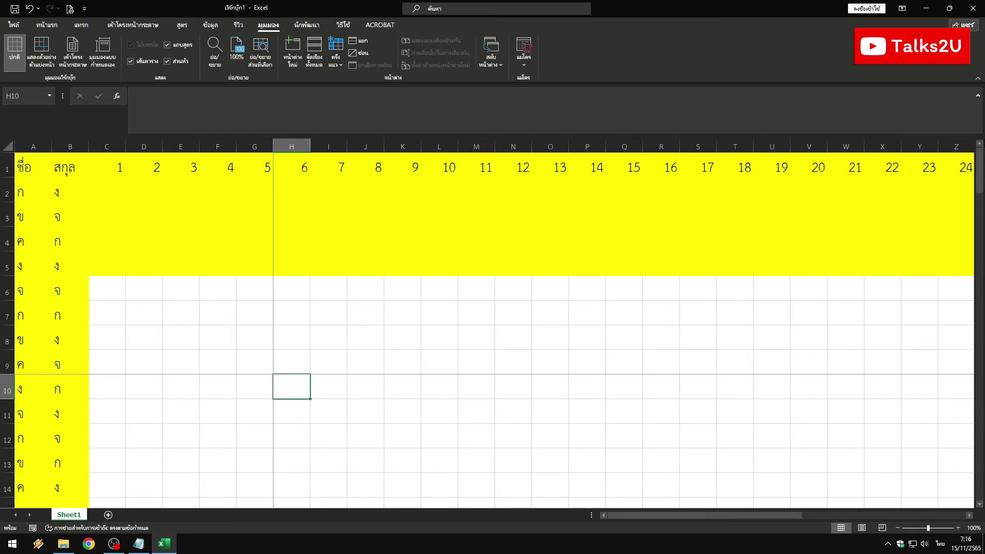